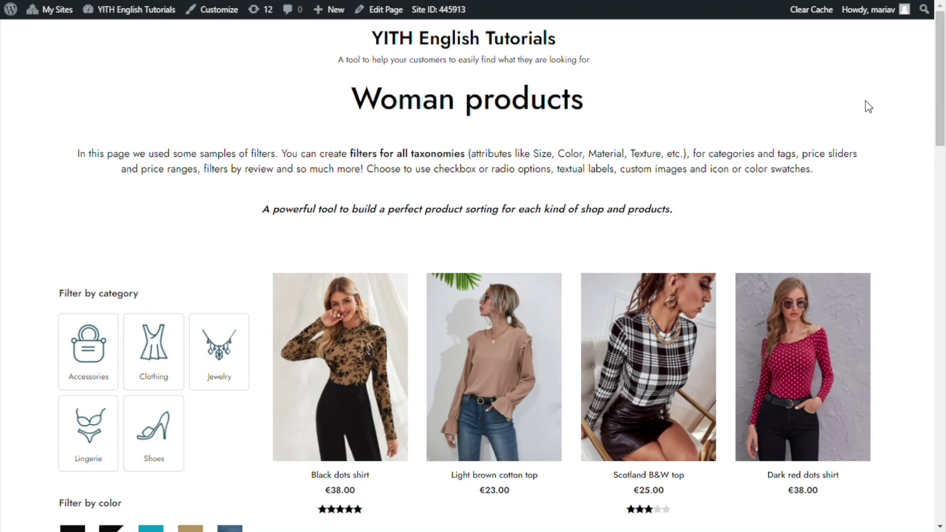
# Leave the Woman products page for the WordPress admin Dashboard through the site-name menu.
pyautogui.scroll(-3, 875, 114)
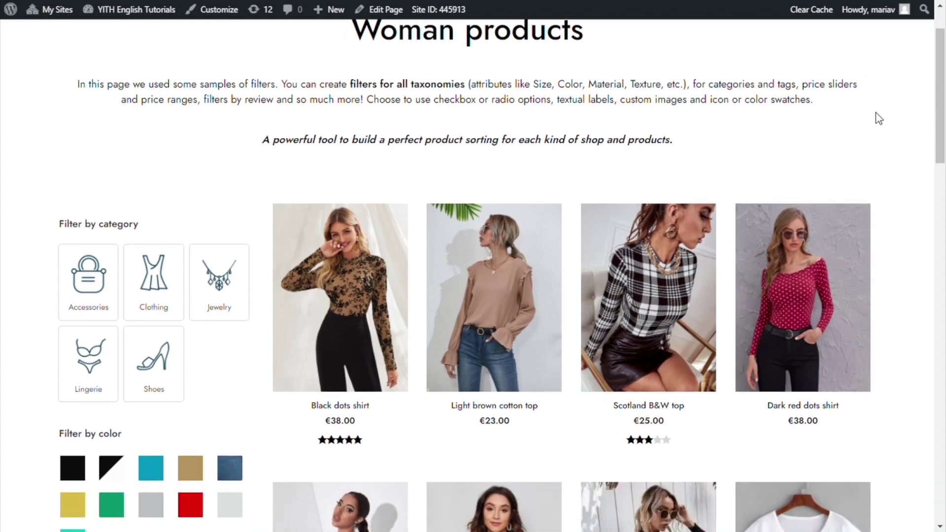
pyautogui.scroll(3, 876, 116)
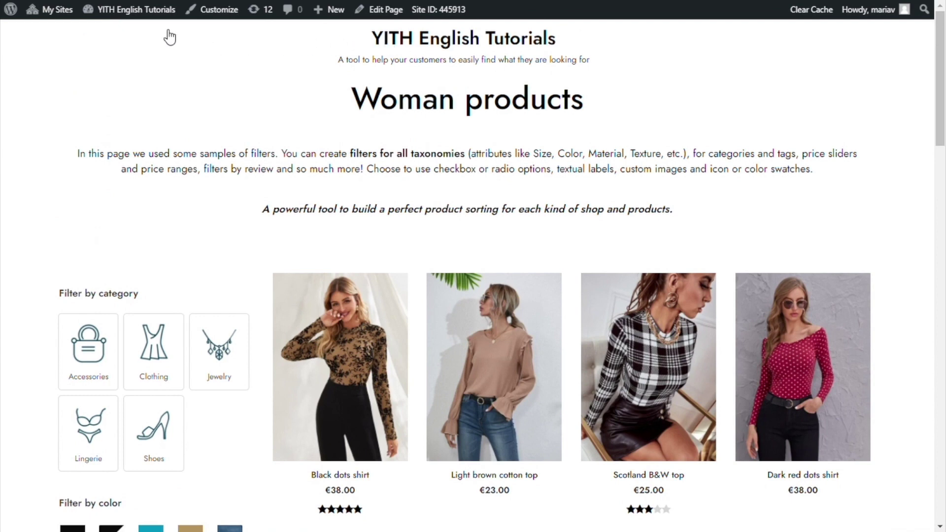
pyautogui.moveTo(126, 15)
pyautogui.click(103, 31)
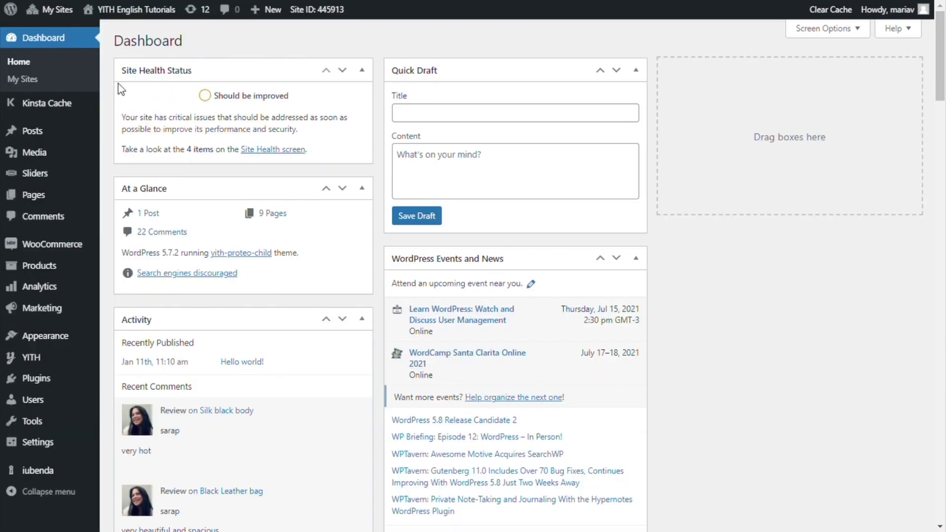
# Open 'Women preset' from the YITH Ajax Product Filter presets and expand its Filter by color row.
pyautogui.moveTo(71, 358)
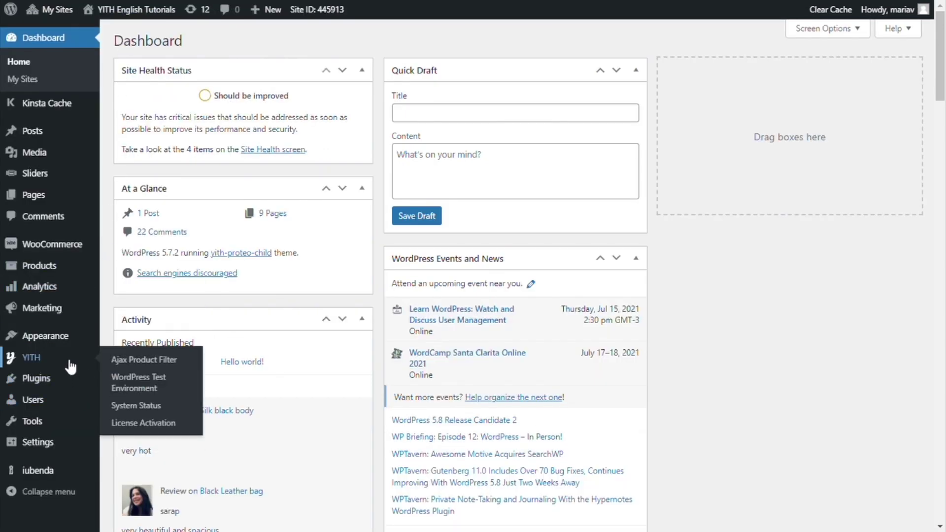
pyautogui.click(180, 363)
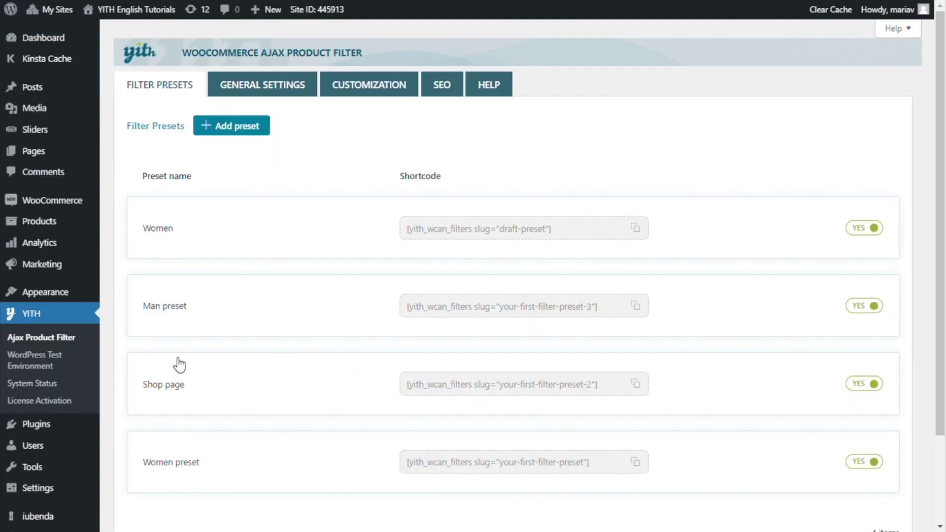
pyautogui.moveTo(270, 368)
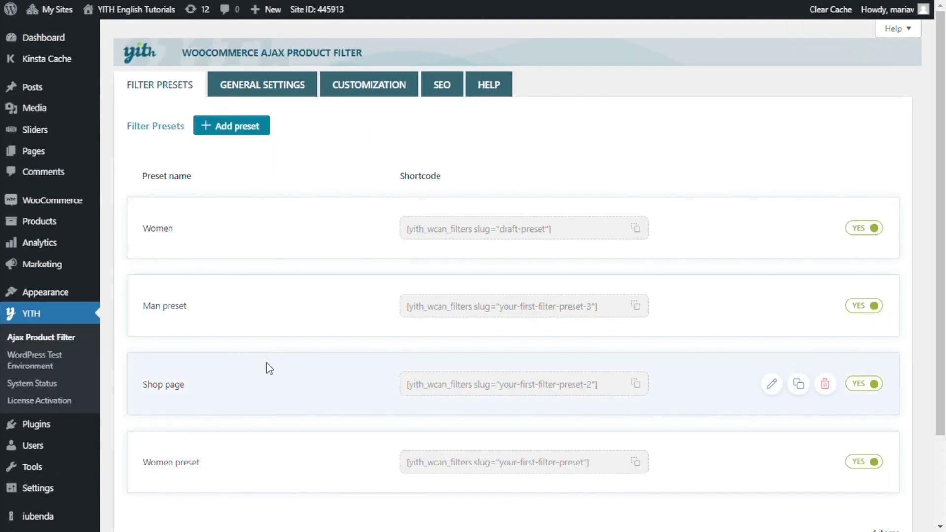
pyautogui.scroll(-2, 303, 370)
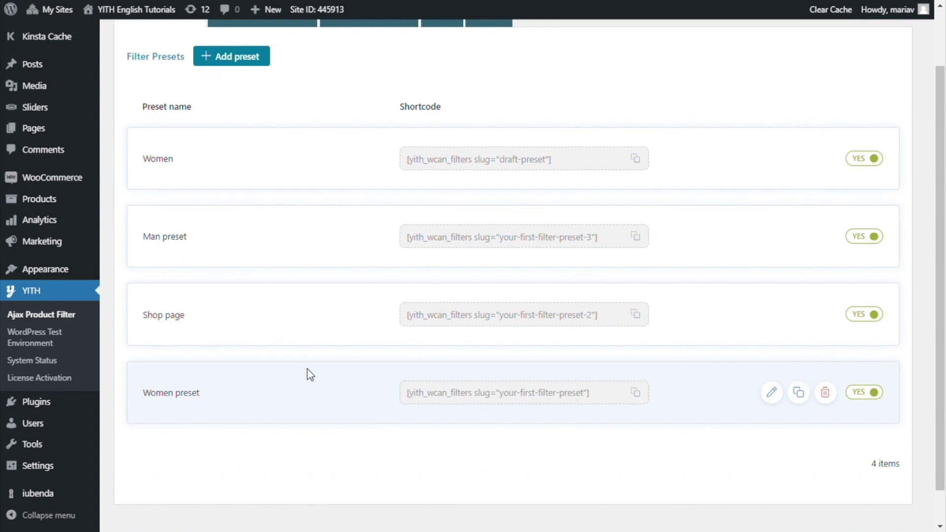
pyautogui.click(188, 394)
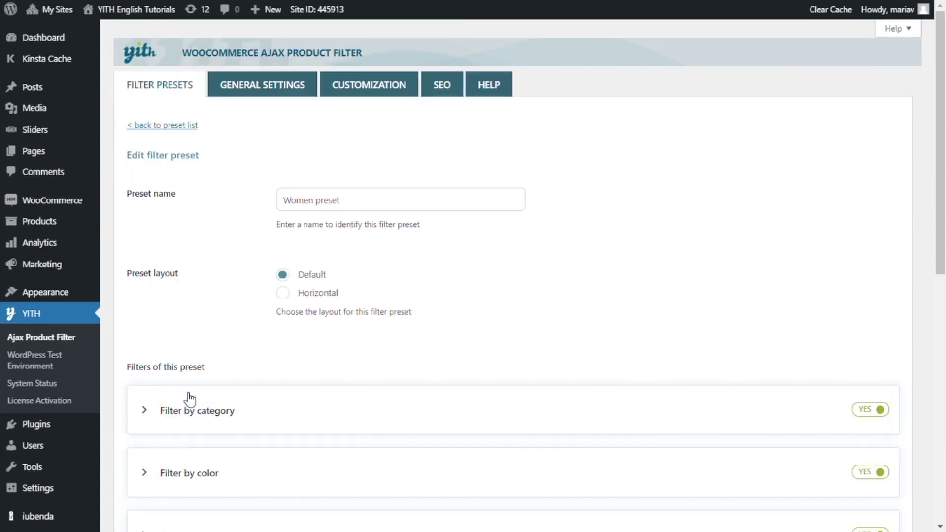
pyautogui.scroll(-3, 621, 327)
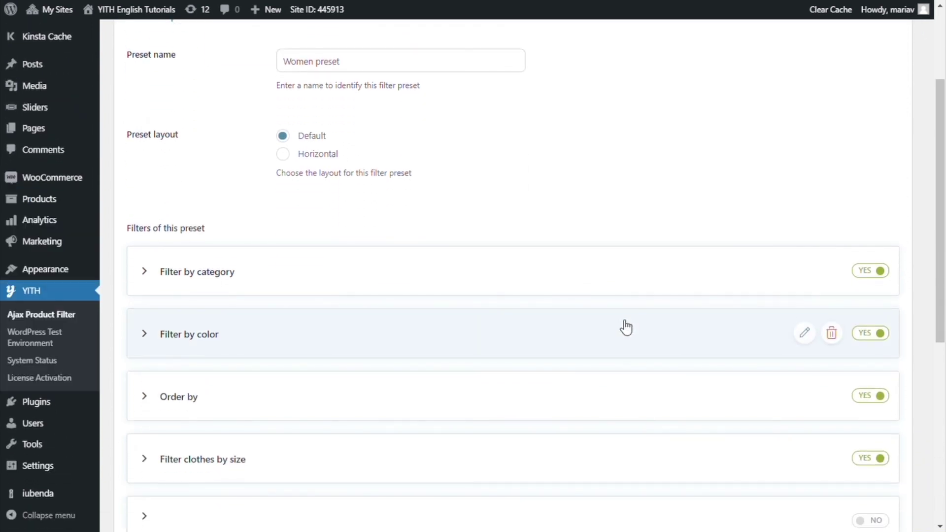
pyautogui.click(598, 333)
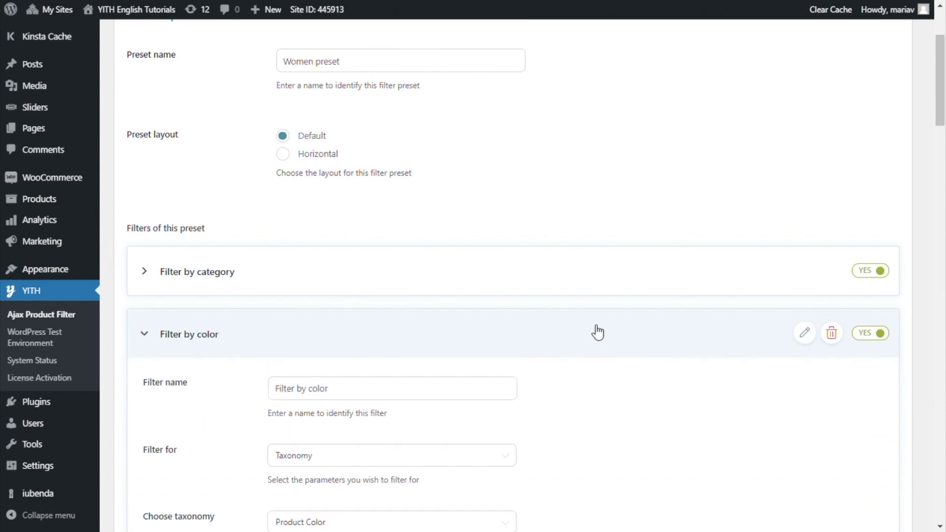
# Set Allow multiple selection to NO for Filter by color and save the filter.
pyautogui.scroll(-3, 597, 335)
pyautogui.scroll(-10, 596, 338)
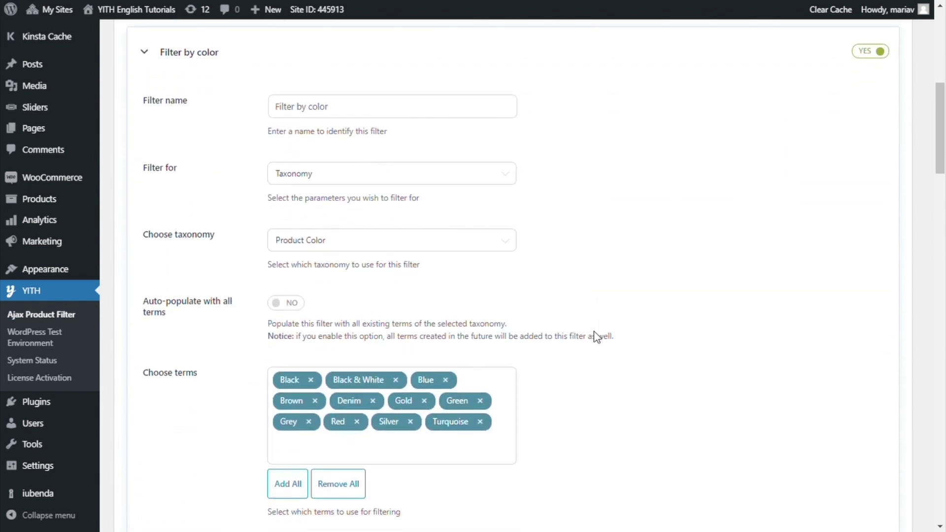
pyautogui.scroll(-8, 597, 338)
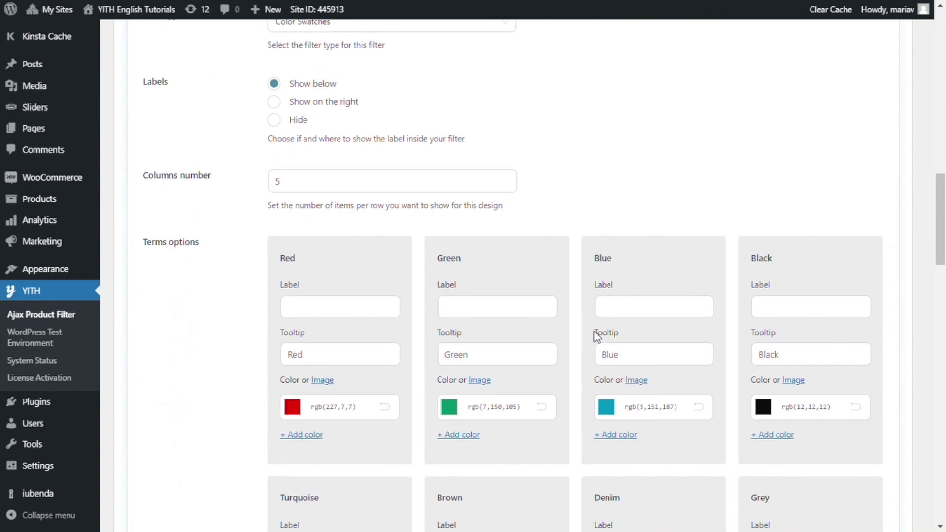
pyautogui.scroll(-10, 597, 337)
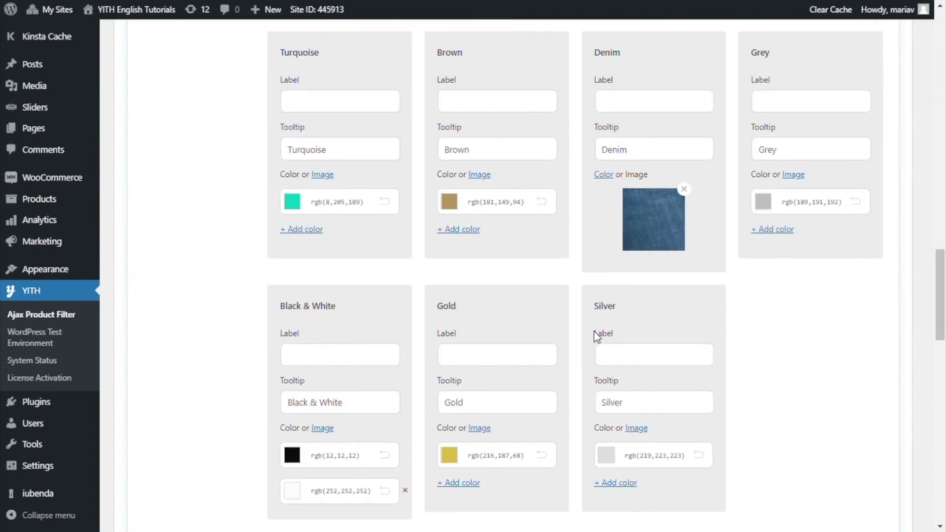
pyautogui.scroll(-1, 598, 338)
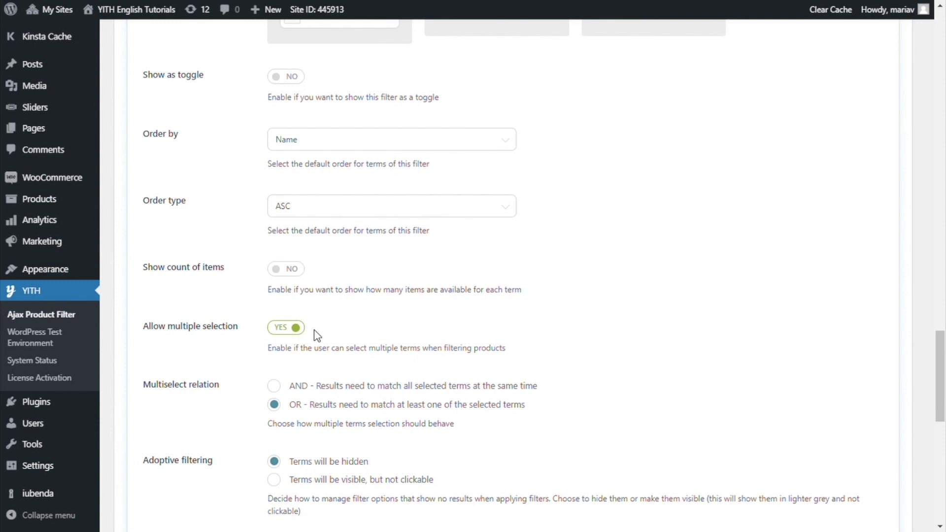
pyautogui.click(289, 330)
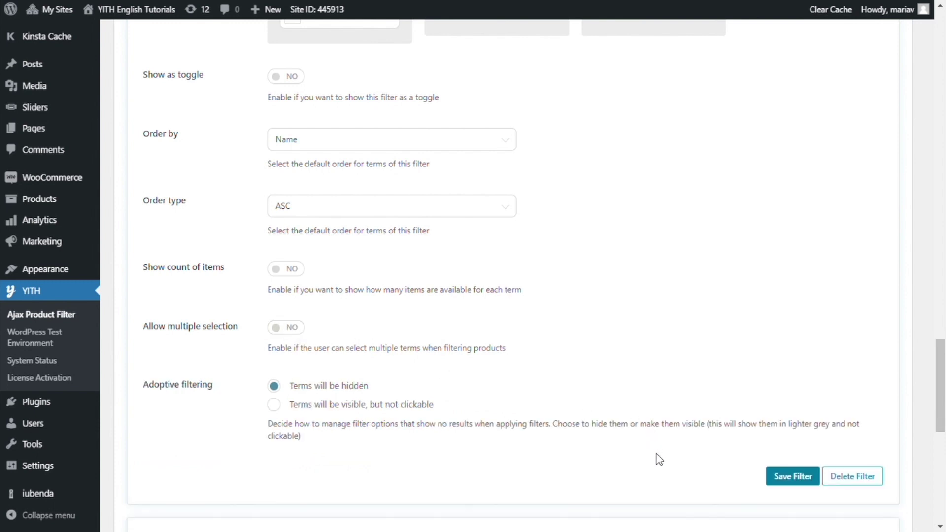
pyautogui.click(795, 481)
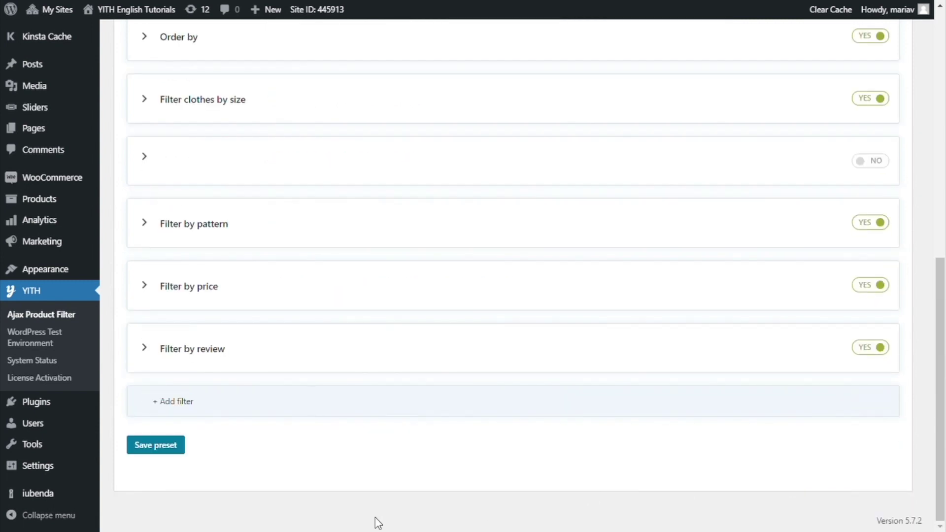
# Save the Women preset.
pyautogui.click(171, 449)
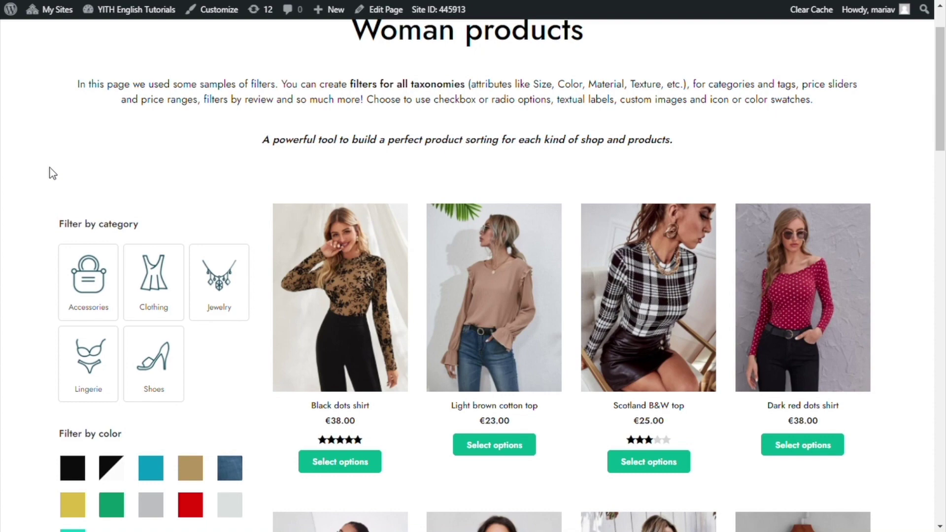
pyautogui.scroll(-1, 49, 170)
pyautogui.scroll(-1, 13, 235)
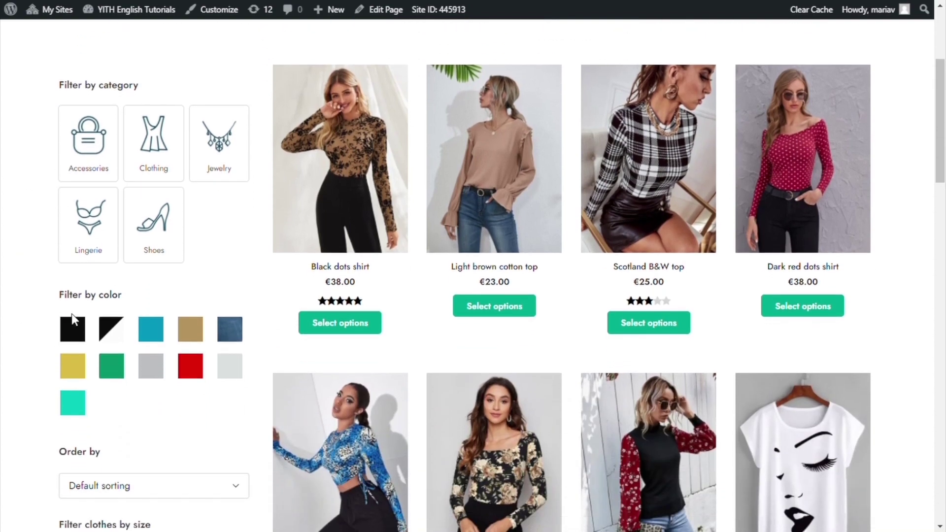
# Filter the Woman products by Blue, then replace it with Red.
pyautogui.click(154, 332)
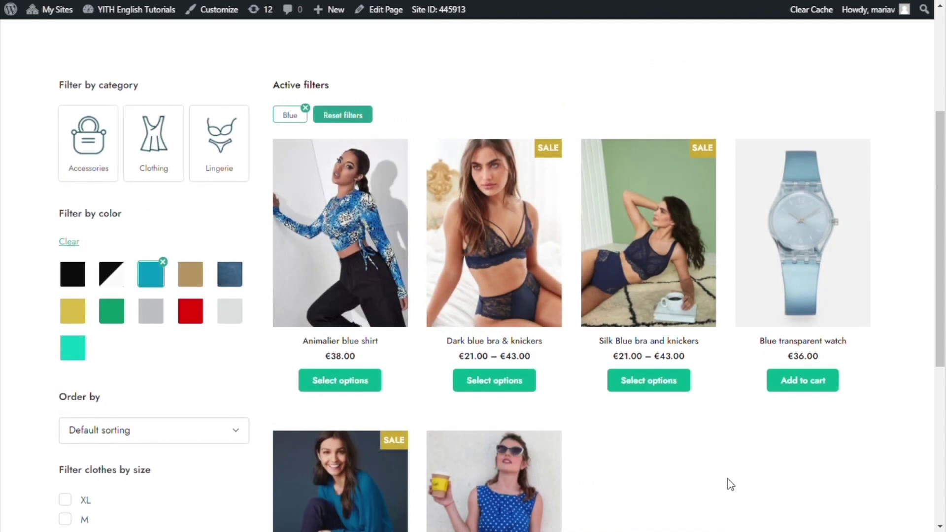
pyautogui.scroll(-2, 728, 479)
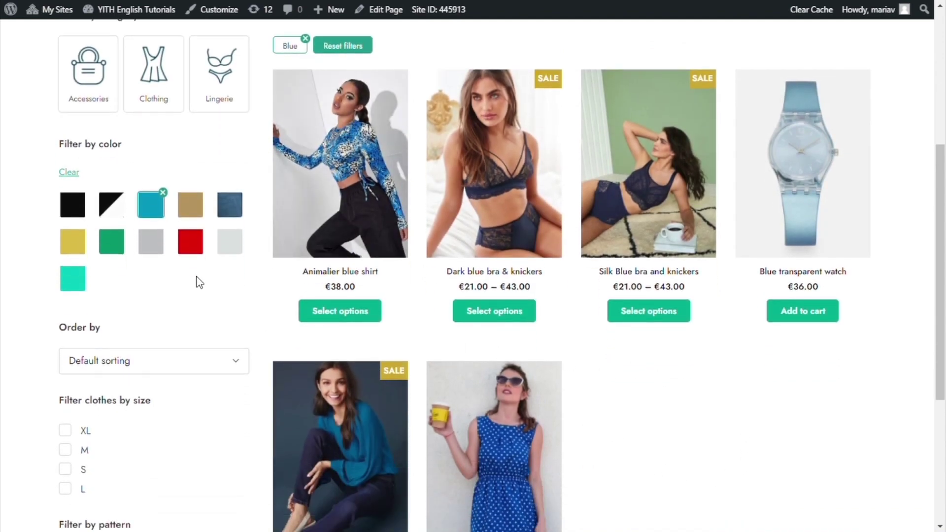
pyautogui.click(191, 242)
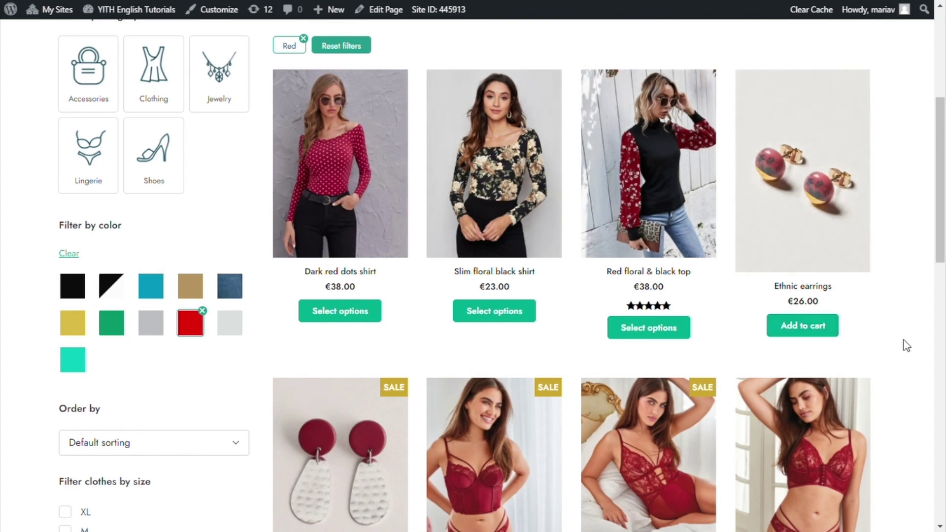
pyautogui.scroll(-4, 911, 342)
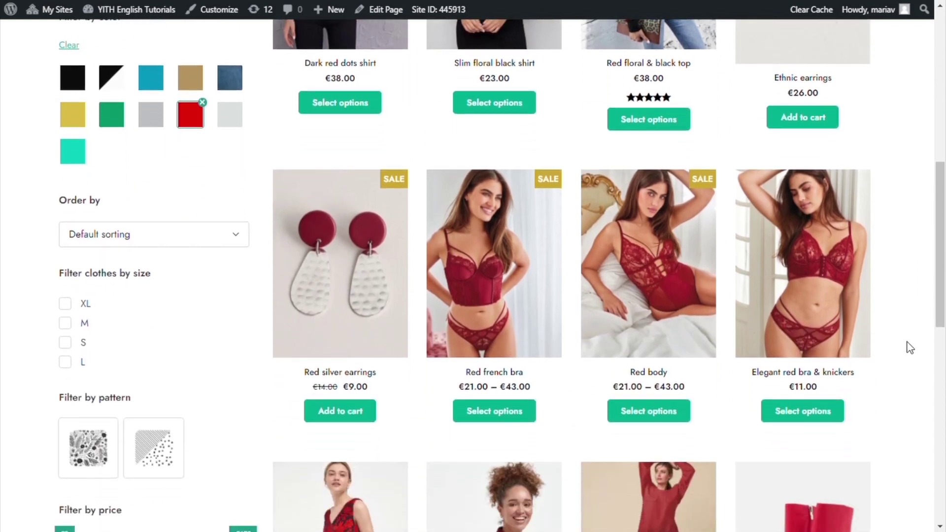
pyautogui.scroll(4, 908, 345)
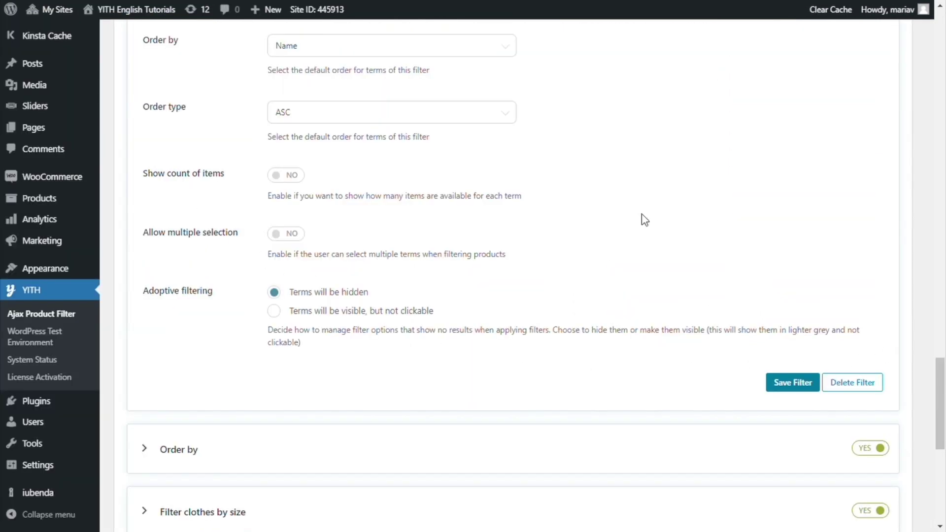
# Re-enable multiple selection with Multiselect relation 'AND', then save the filter and Women preset.
pyautogui.click(289, 236)
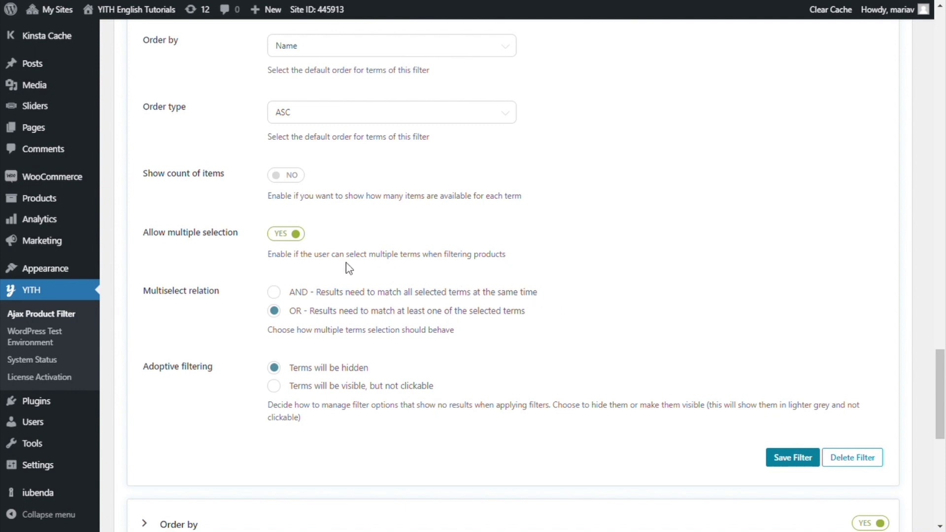
pyautogui.click(274, 293)
pyautogui.click(814, 460)
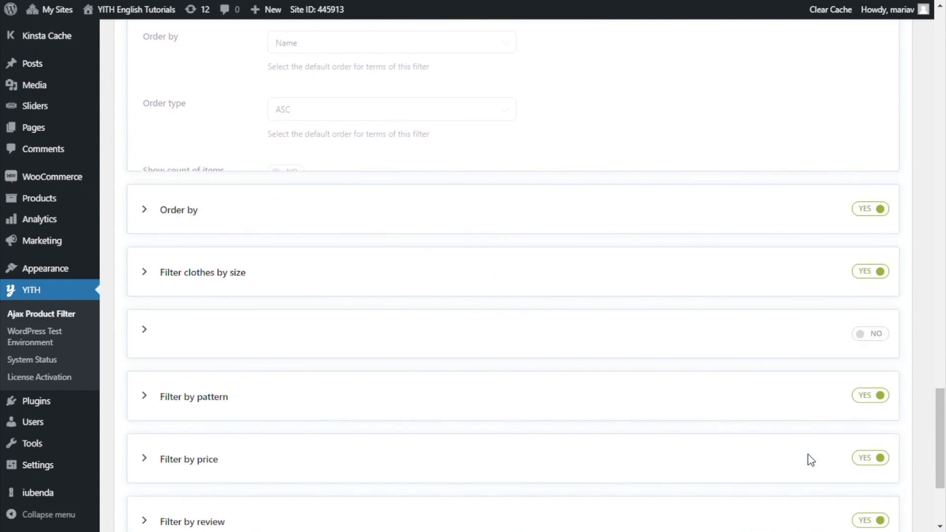
pyautogui.click(157, 446)
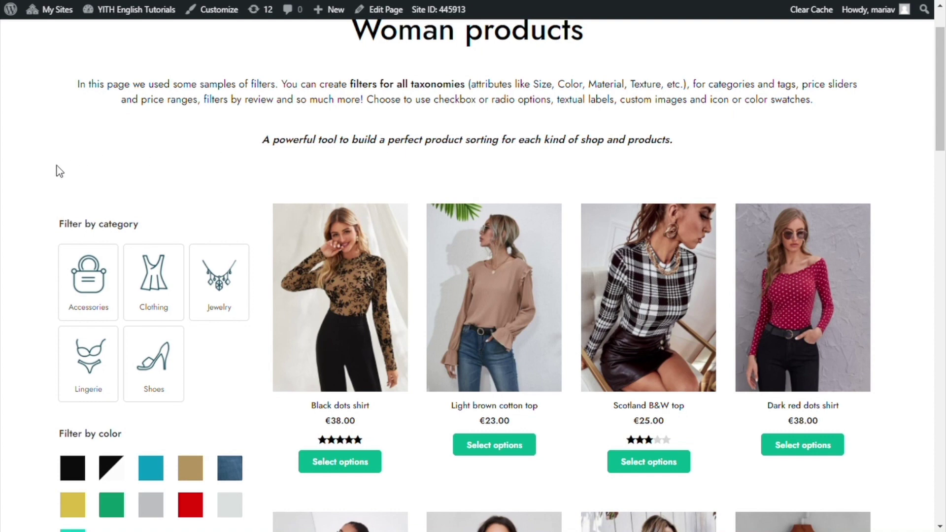
# Filter the Woman products by Red, then add Black to narrow to items in both colours.
pyautogui.scroll(-3, 38, 187)
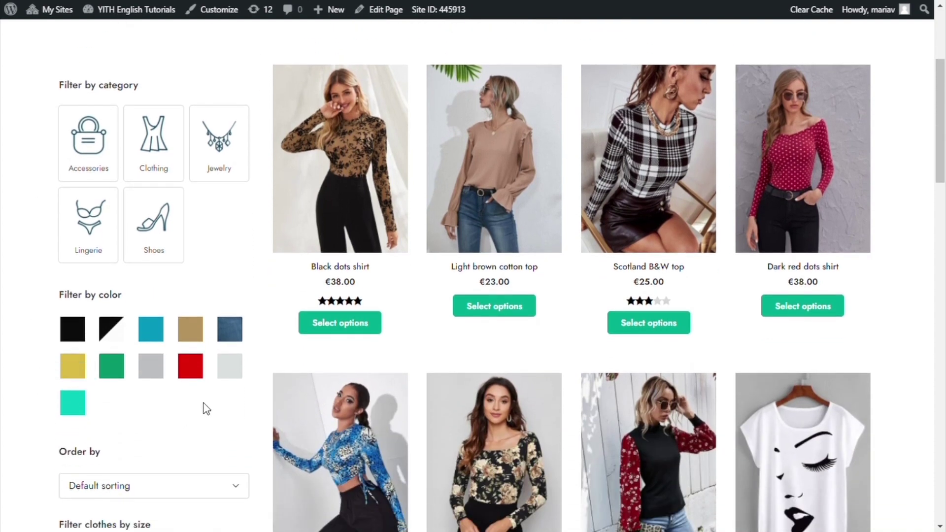
pyautogui.click(197, 370)
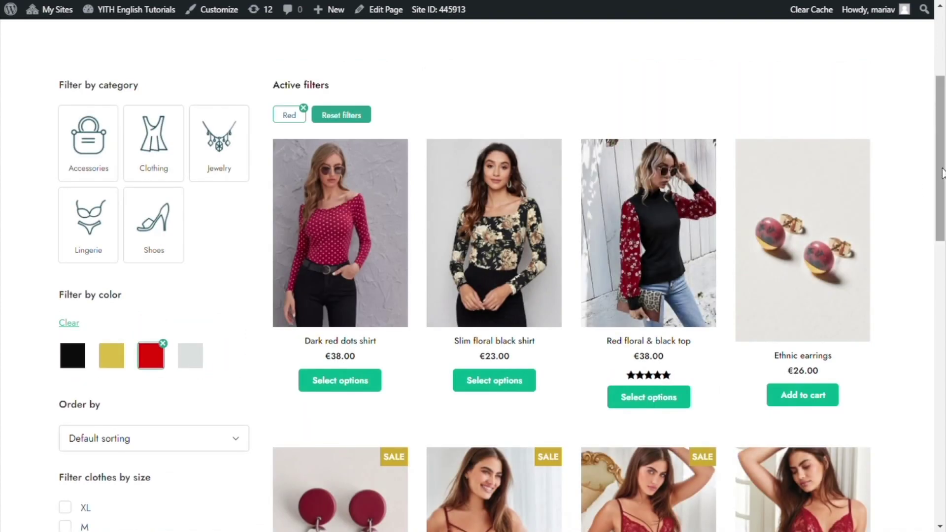
pyautogui.scroll(-2, 942, 204)
pyautogui.moveTo(943, 204); pyautogui.dragTo(942, 229)
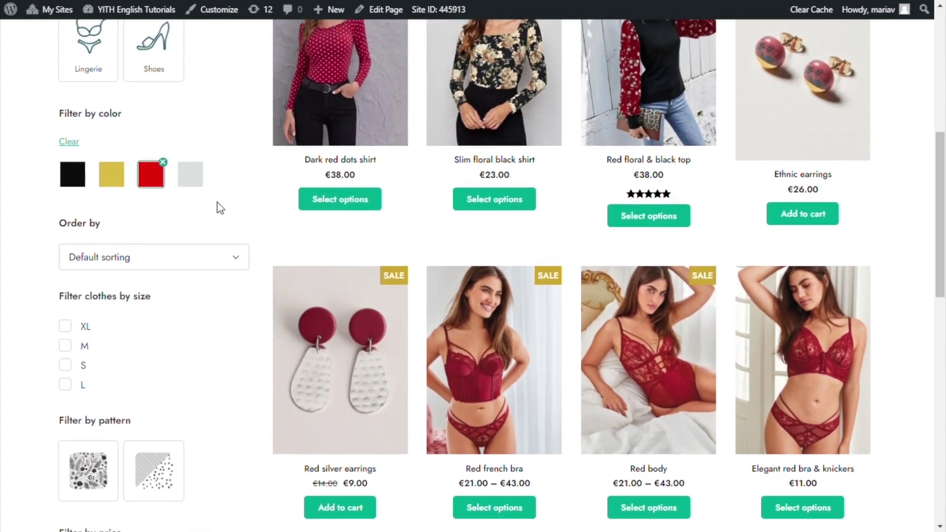
pyautogui.click(74, 178)
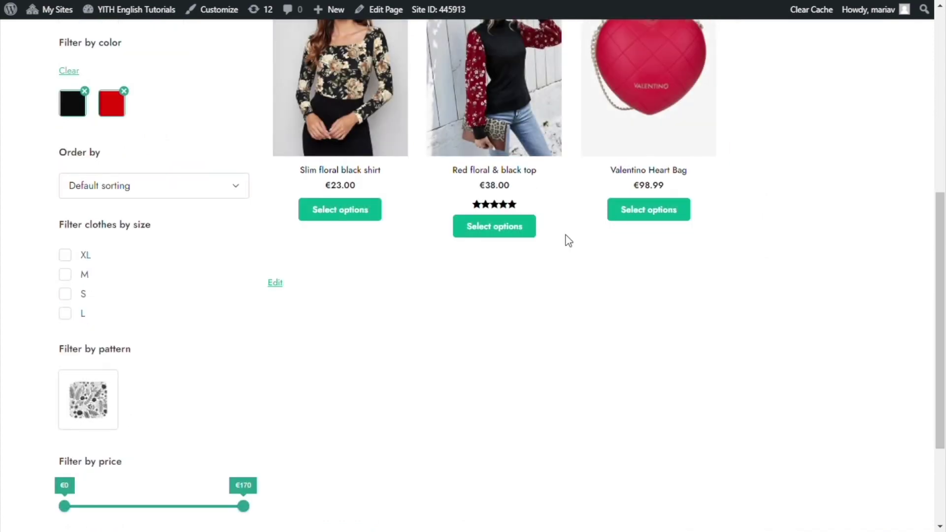
pyautogui.moveTo(942, 220); pyautogui.dragTo(942, 159)
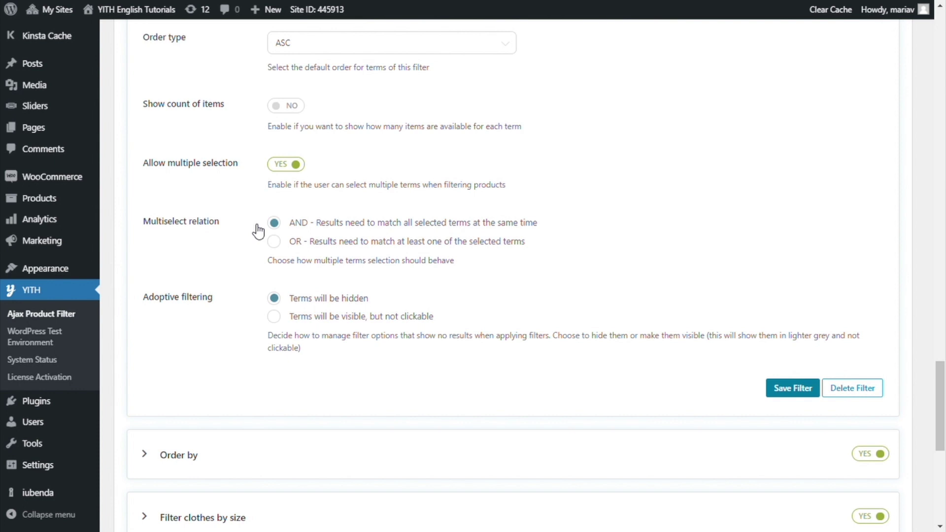
# Set Multiselect relation to 'OR' and save both the color filter and Women preset.
pyautogui.click(274, 242)
pyautogui.click(787, 402)
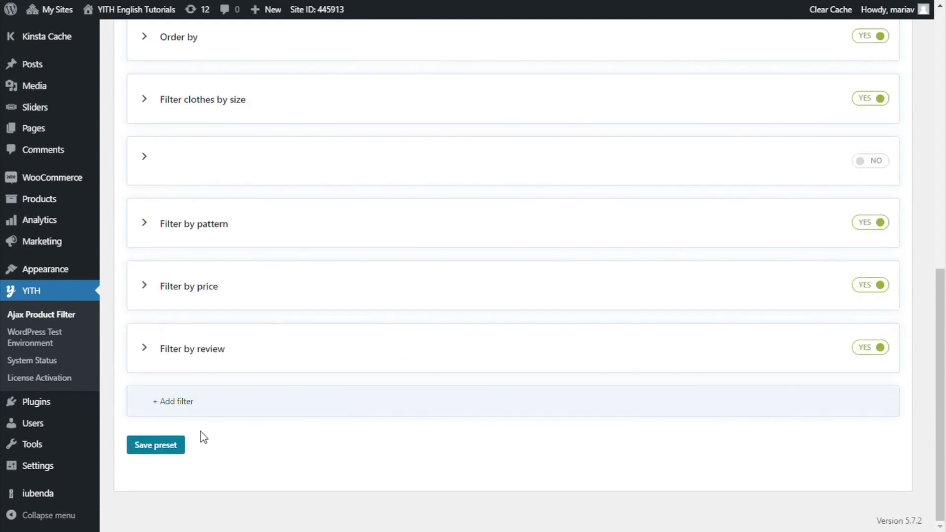
pyautogui.click(158, 449)
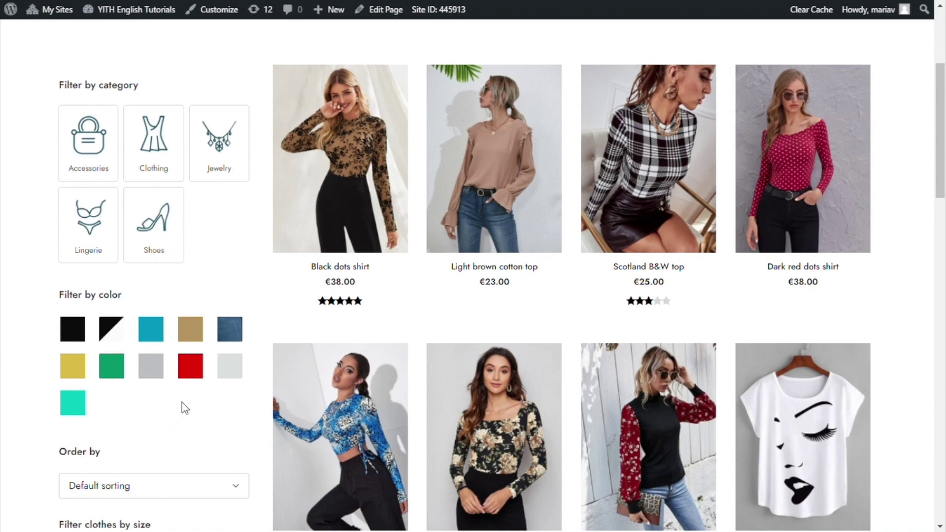
# Filter the Woman products by Red plus Black and scroll through the items in either colour.
pyautogui.click(200, 375)
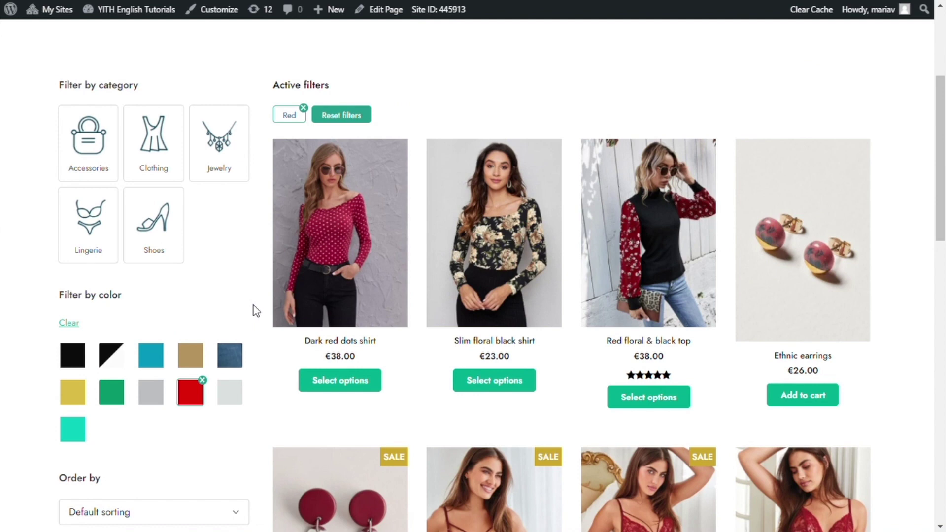
pyautogui.scroll(-4, 254, 305)
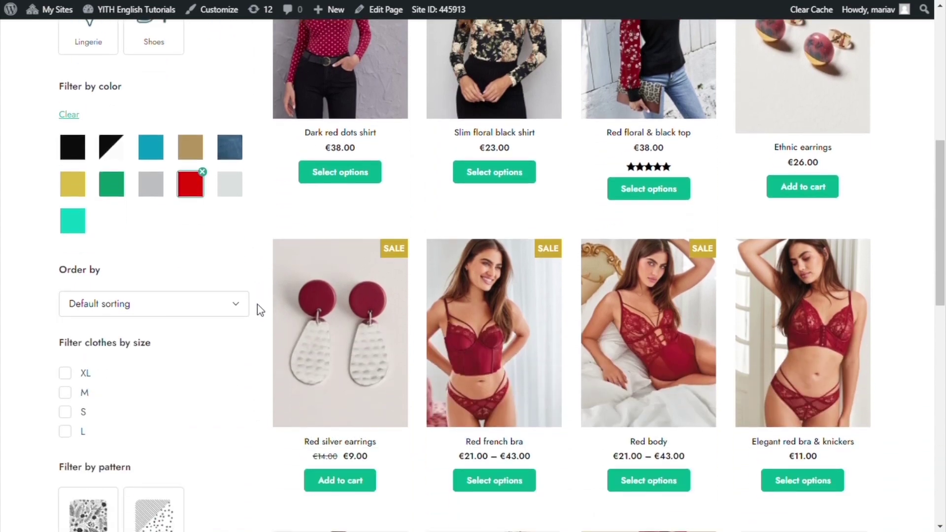
pyautogui.scroll(3, 255, 304)
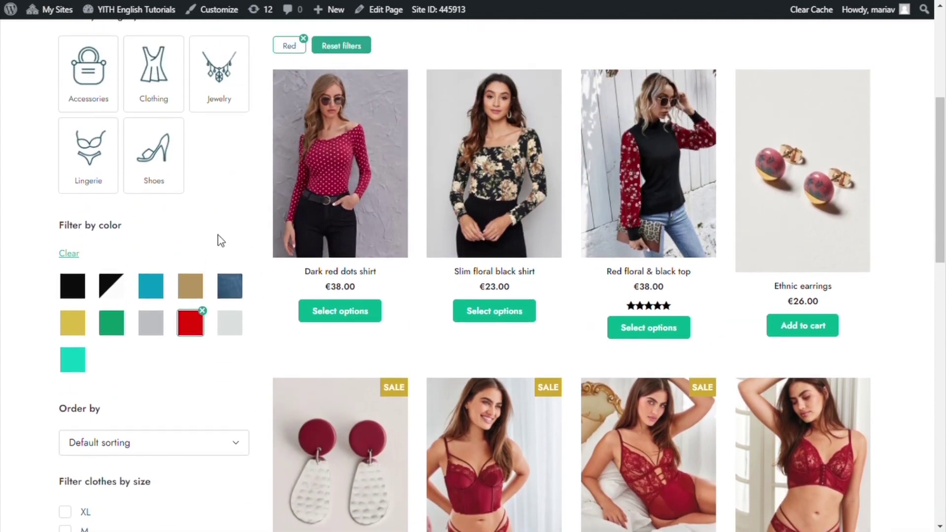
pyautogui.click(78, 288)
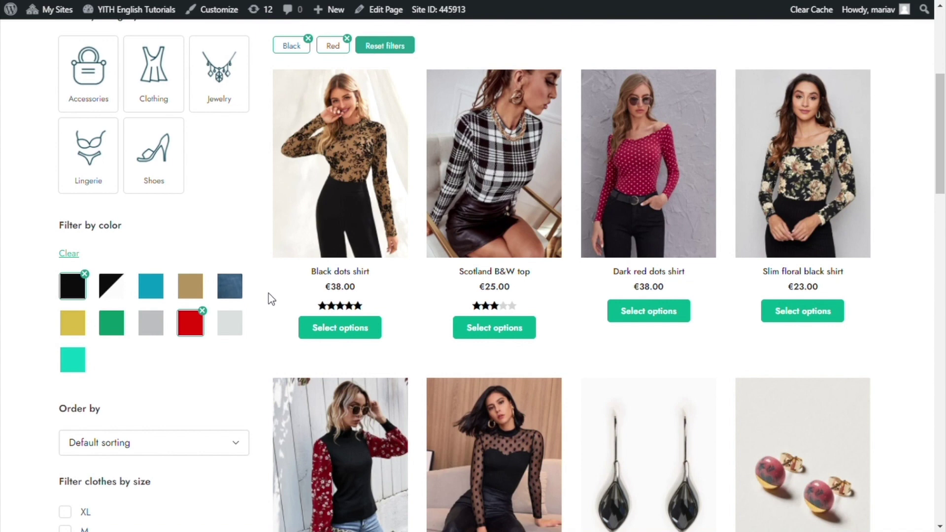
pyautogui.scroll(-1, 267, 299)
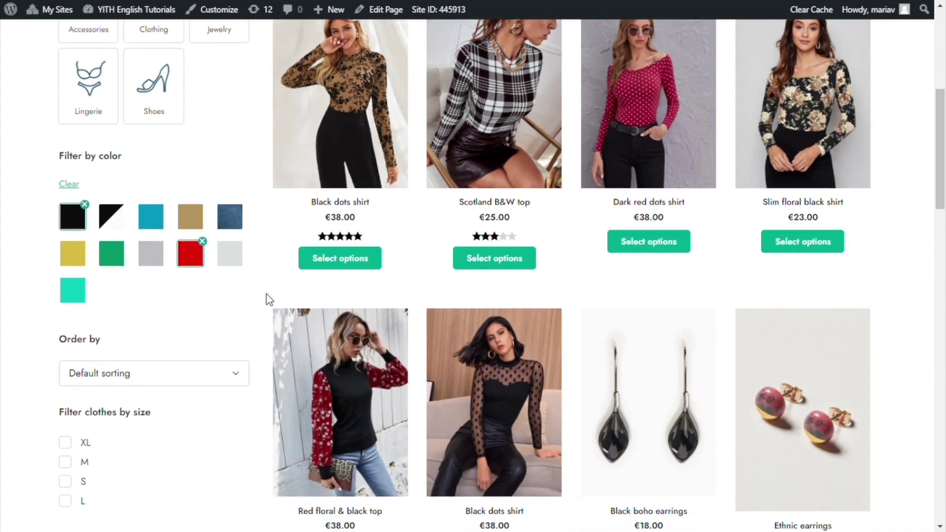
pyautogui.scroll(-2, 267, 291)
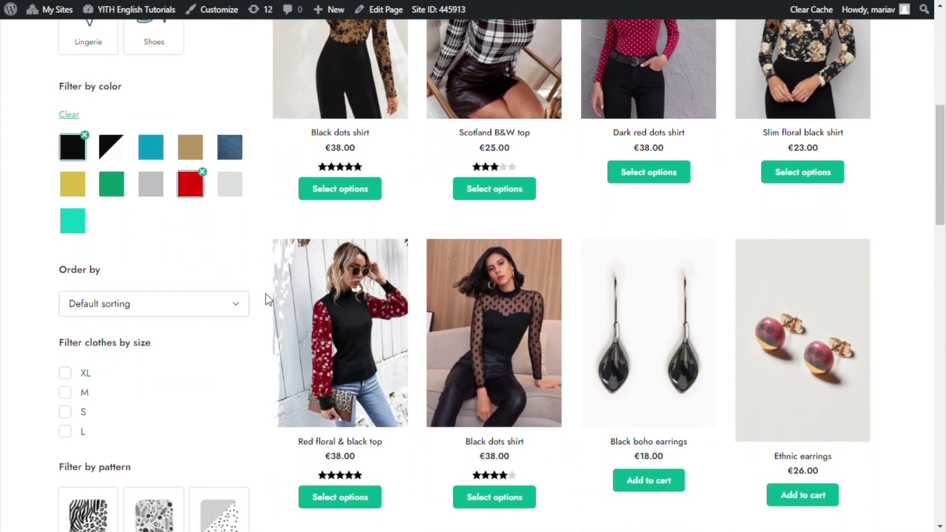
pyautogui.scroll(-3, 265, 295)
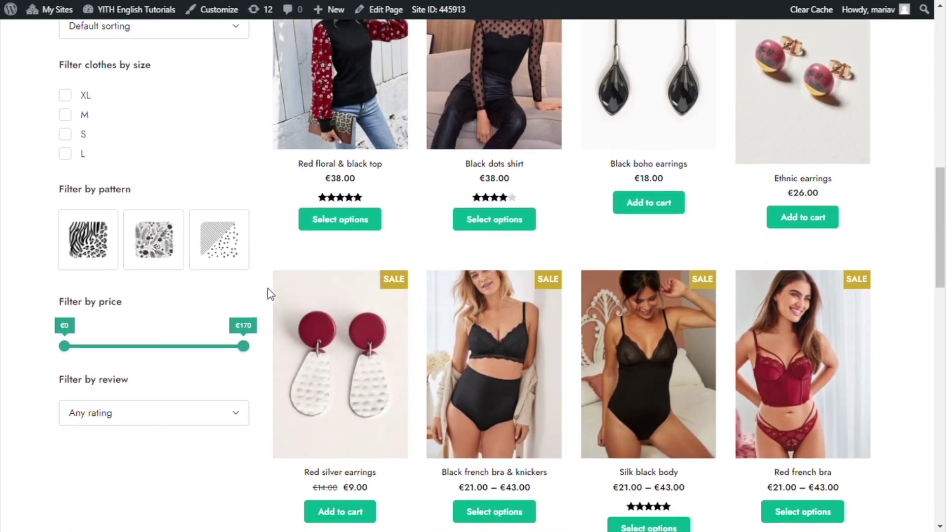
pyautogui.scroll(1, 269, 288)
pyautogui.scroll(1, 271, 276)
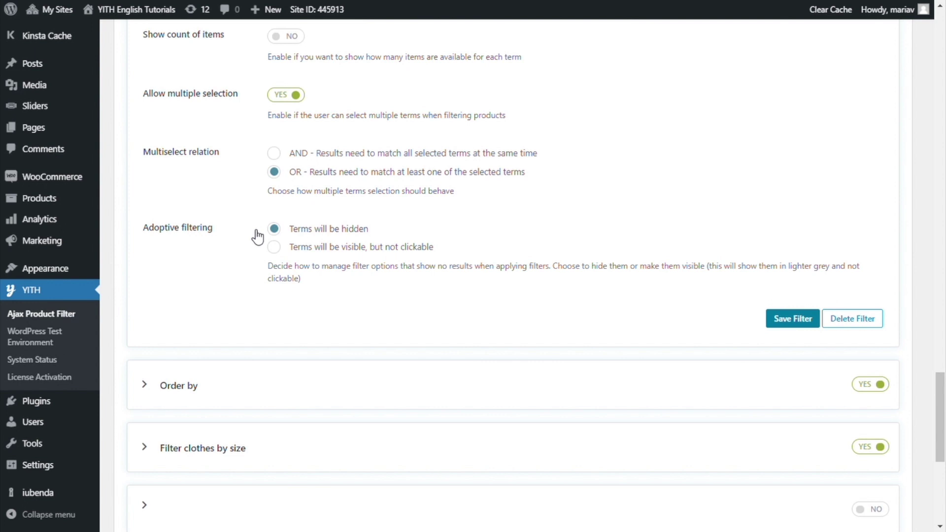
# Set Adoptive filtering to 'Terms will be visible, but not clickable' and save filter and preset.
pyautogui.click(277, 252)
pyautogui.click(784, 321)
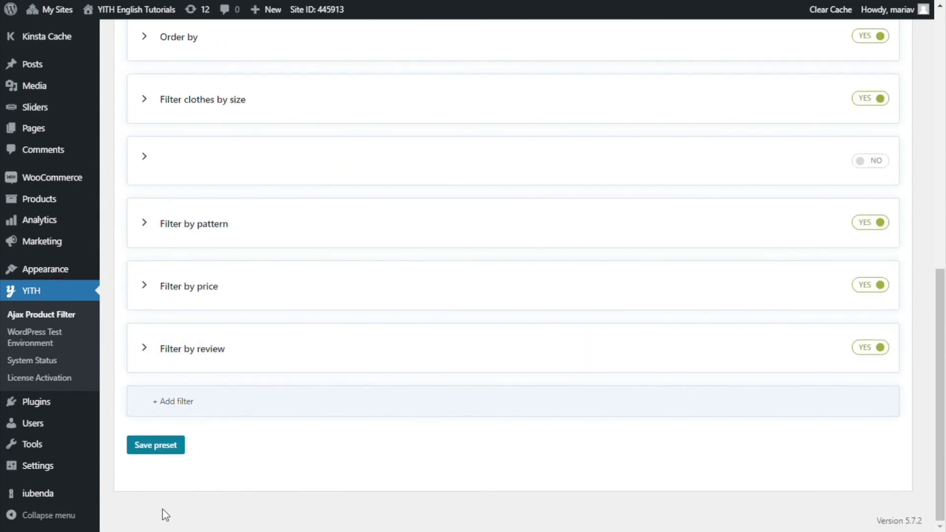
pyautogui.click(170, 453)
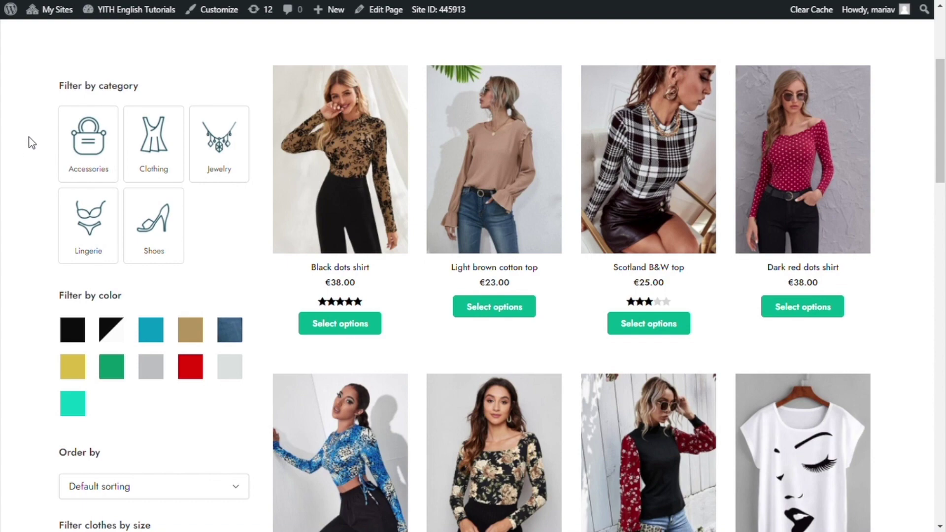
# Filter the Woman products to the Accessories category, greying out colours without matches.
pyautogui.click(87, 152)
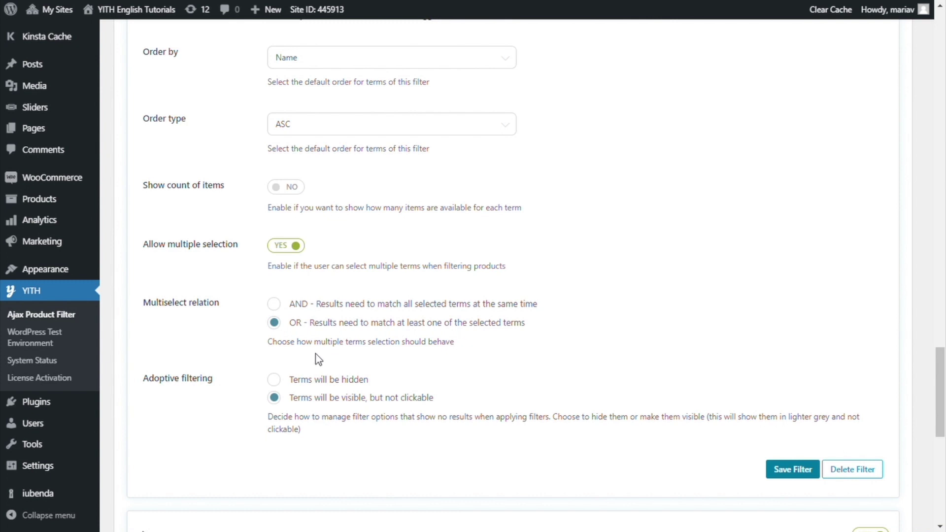
# Set adaptive filtering to 'Terms will be hidden', save the filter and Women preset, then filter Woman products by Accessories.
pyautogui.click(275, 381)
pyautogui.click(785, 470)
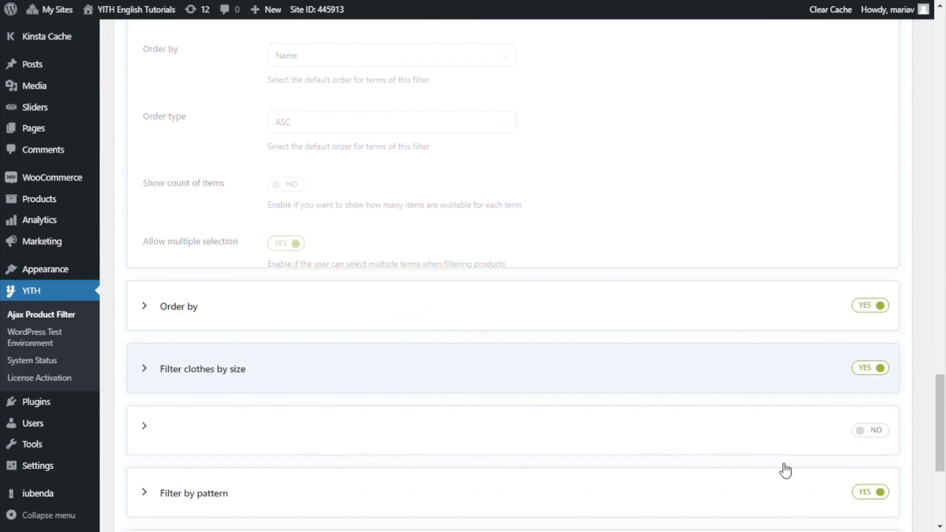
pyautogui.click(180, 448)
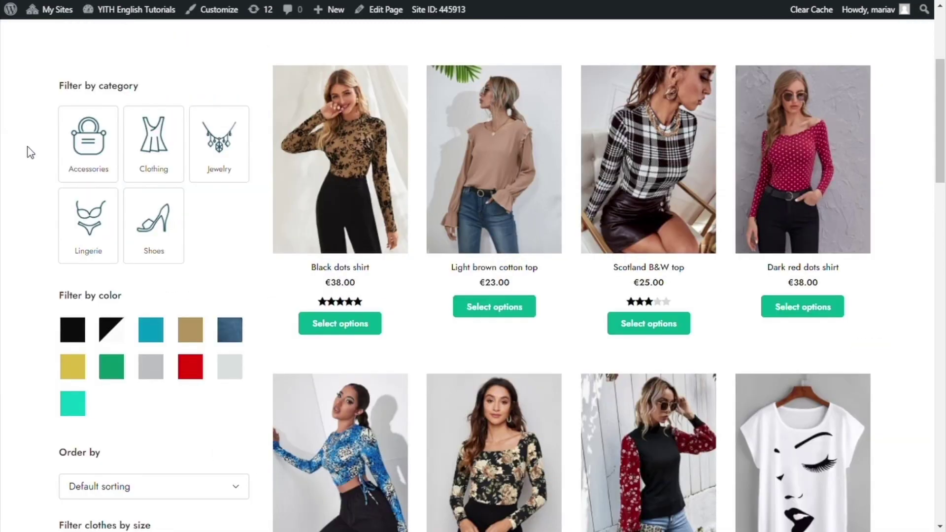
pyautogui.click(91, 145)
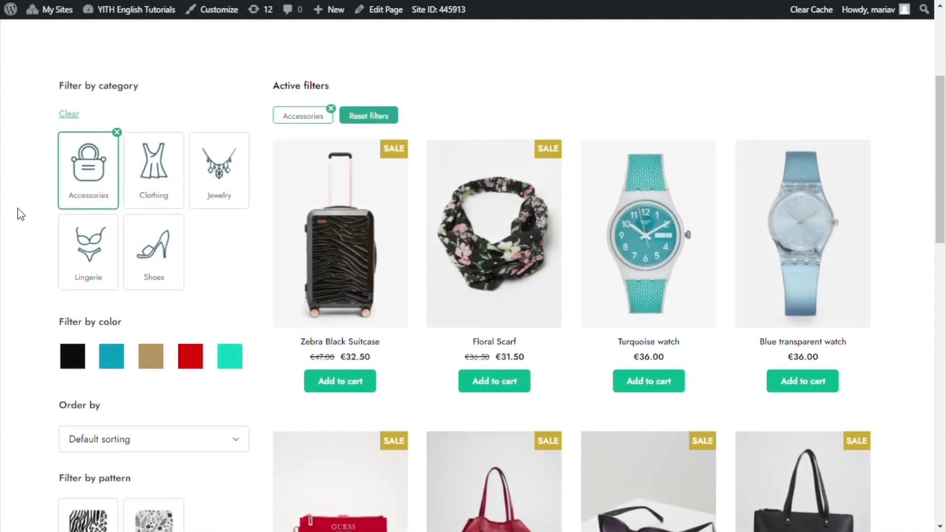